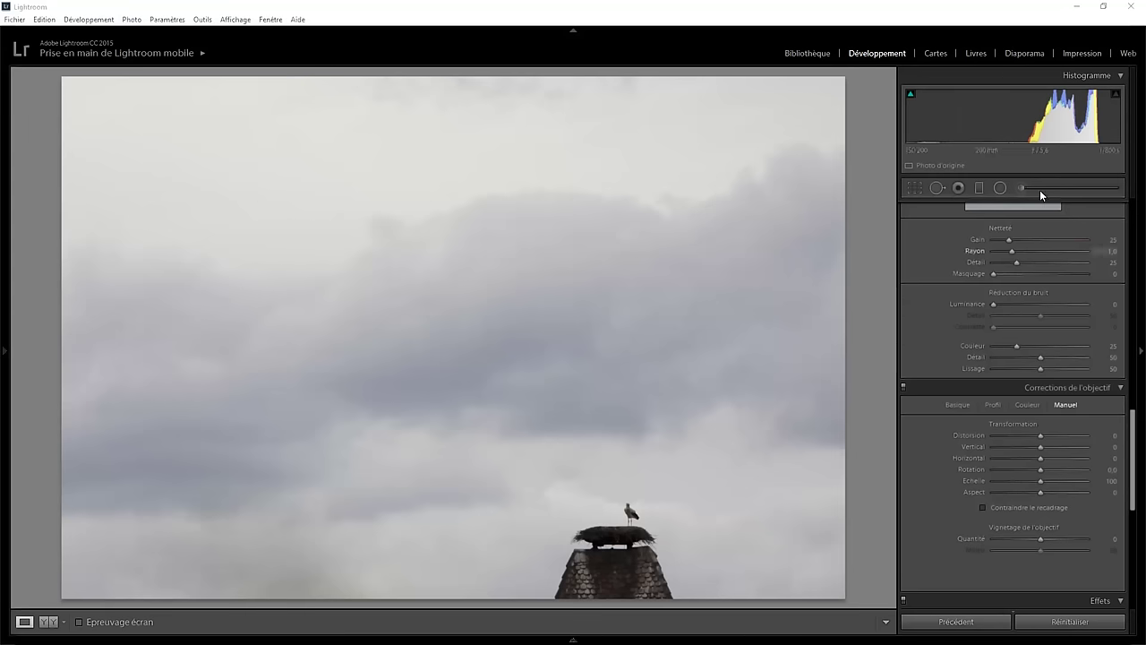
# - Try an exposure drag on the histogram, then bring the Réglages de base panel into view
pyautogui.moveTo(1034, 136); pyautogui.dragTo(1075, 137)
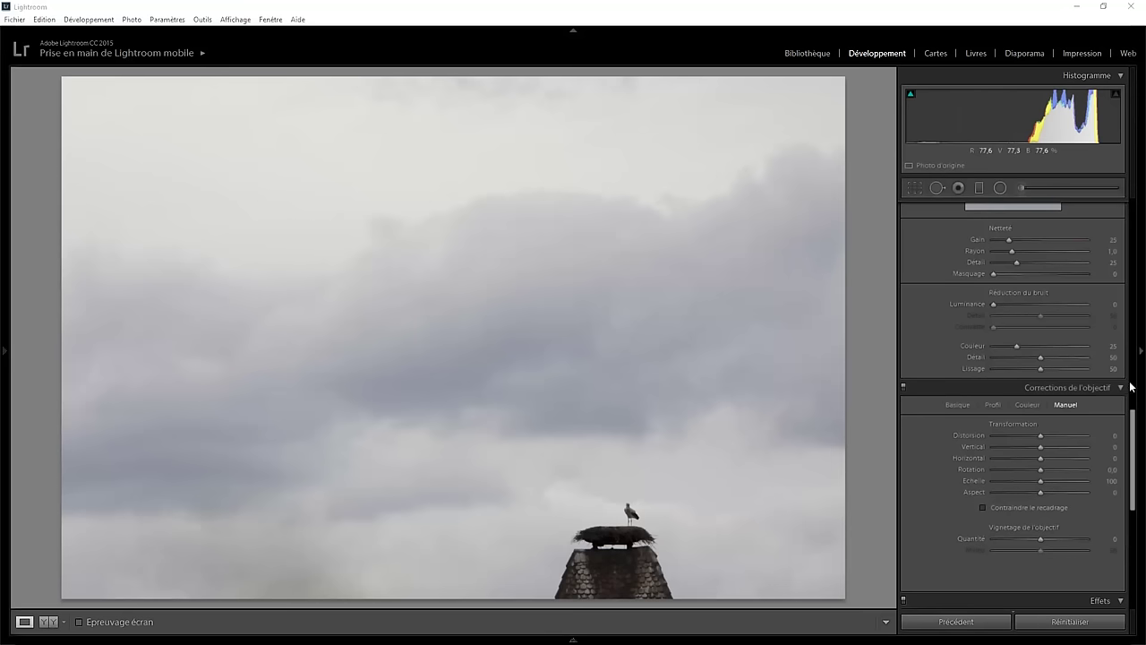
pyautogui.moveTo(1133, 436); pyautogui.dragTo(1134, 210)
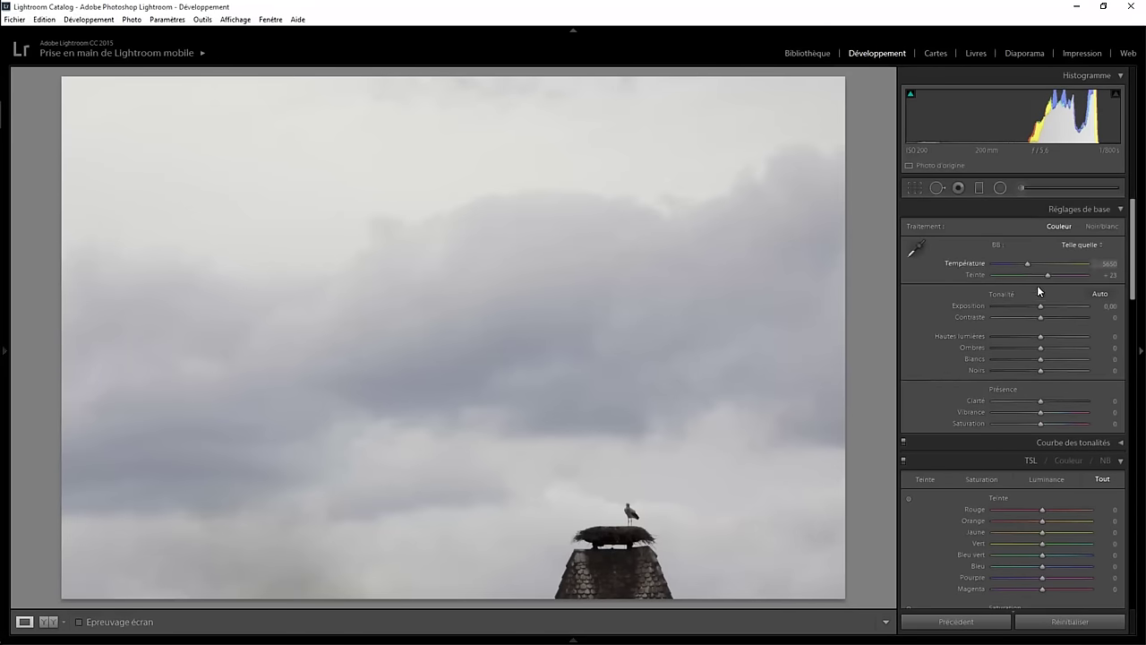
# - Set Contrast +69, Shadows and Blacks −100, Whites +49, and switch the treatment to black and white
pyautogui.moveTo(1041, 317)
pyautogui.mouseDown()
pyautogui.moveTo(1075, 316)
pyautogui.moveTo(985, 352)
pyautogui.mouseUp()
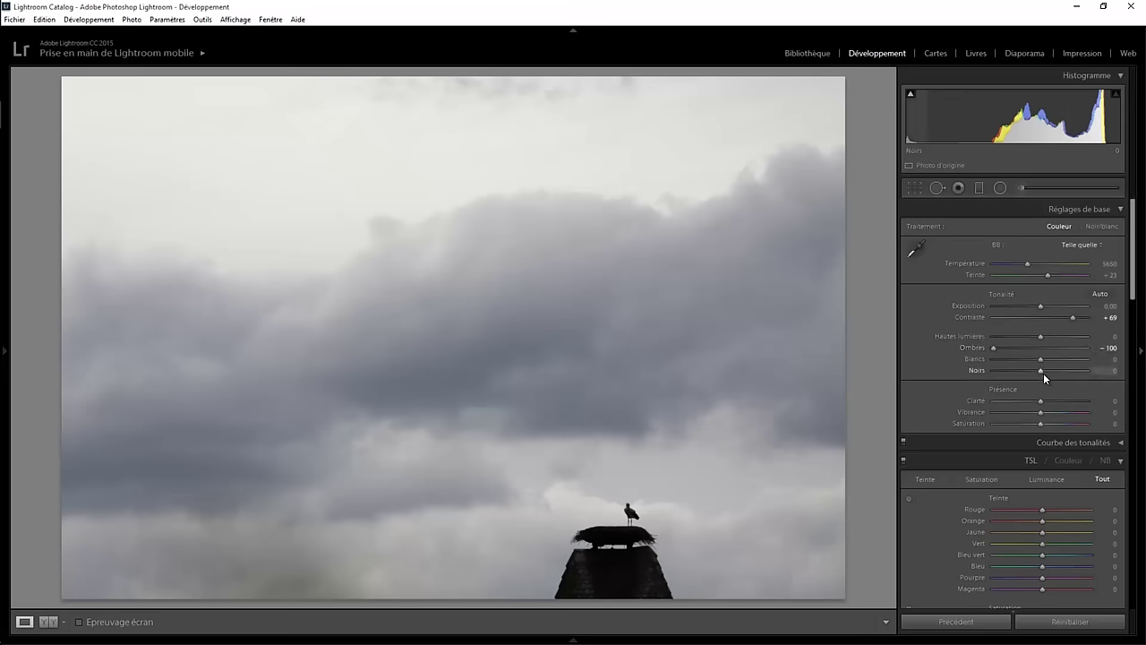
pyautogui.moveTo(1042, 371); pyautogui.dragTo(982, 376)
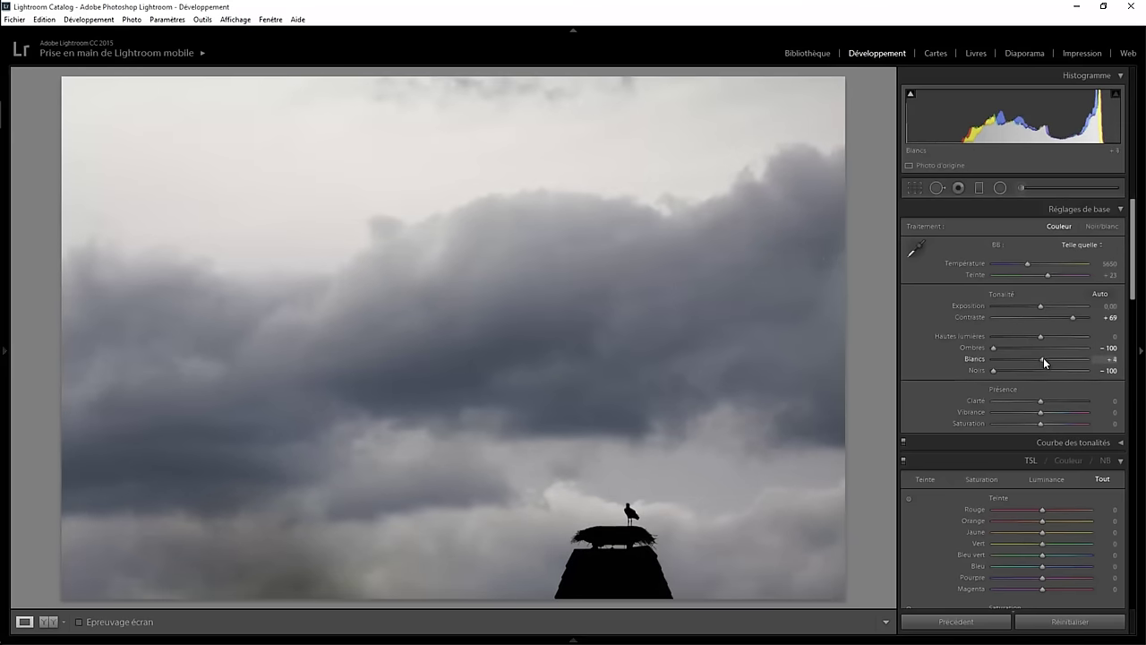
pyautogui.moveTo(1043, 357); pyautogui.dragTo(1067, 358)
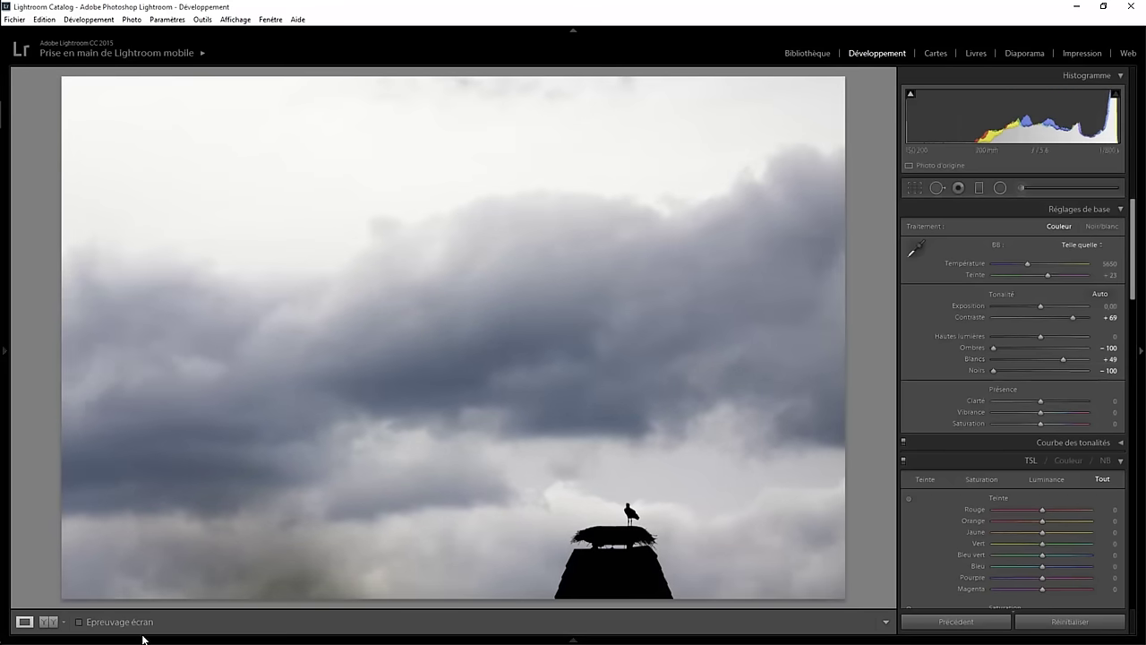
pyautogui.click(1112, 228)
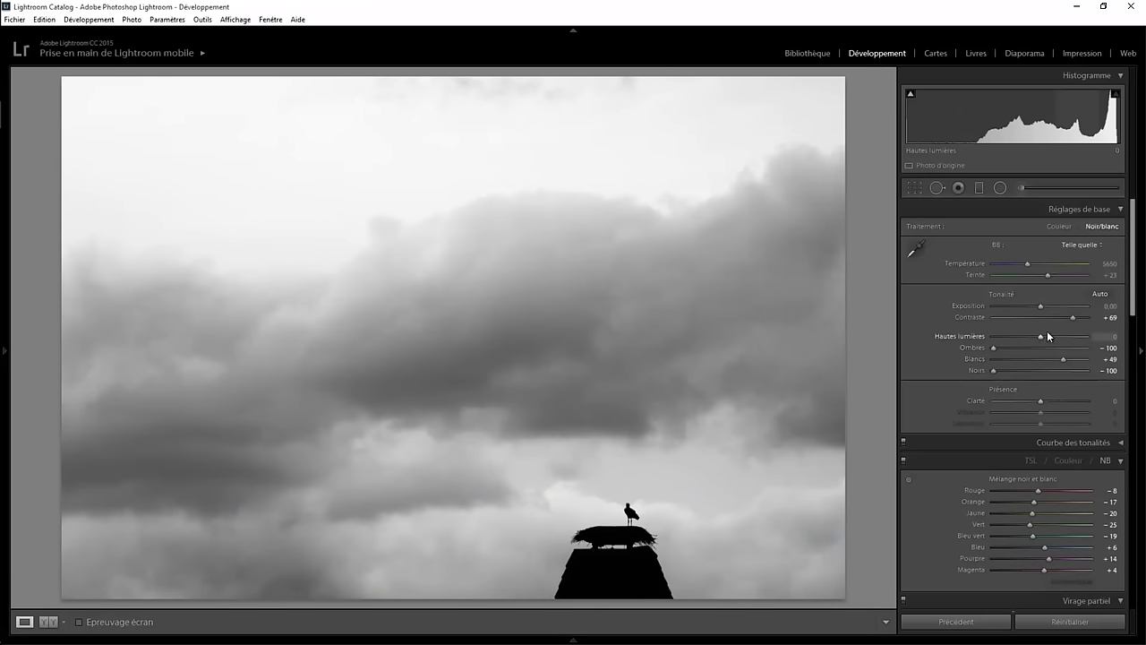
# - Set Highlights to −100 and Clarity to +59, briefly zooming in to check the stork
pyautogui.moveTo(1031, 336); pyautogui.dragTo(983, 340)
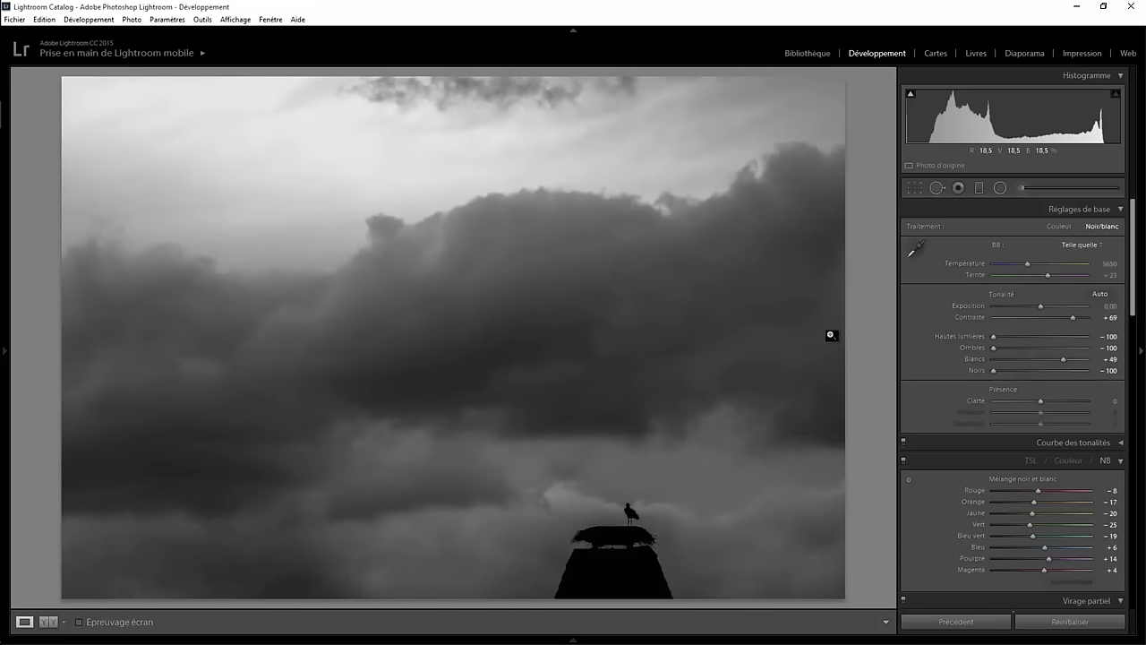
pyautogui.moveTo(1038, 401)
pyautogui.mouseDown()
pyautogui.moveTo(1085, 398)
pyautogui.moveTo(1039, 400)
pyautogui.moveTo(1064, 399)
pyautogui.mouseUp()
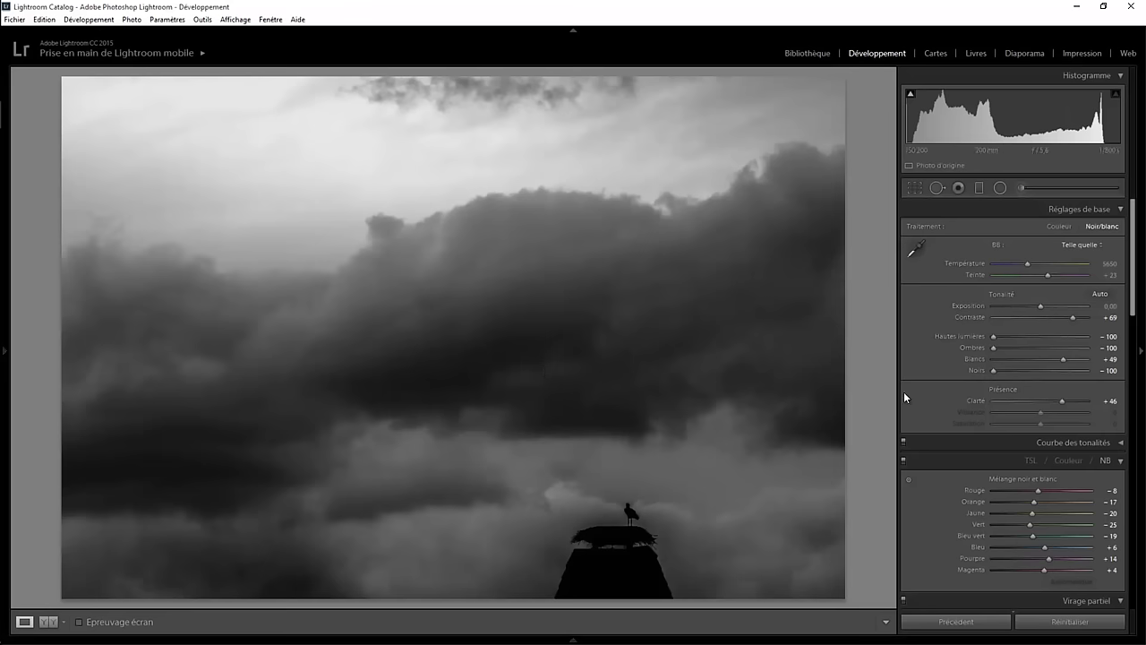
pyautogui.moveTo(1064, 401); pyautogui.dragTo(1068, 401)
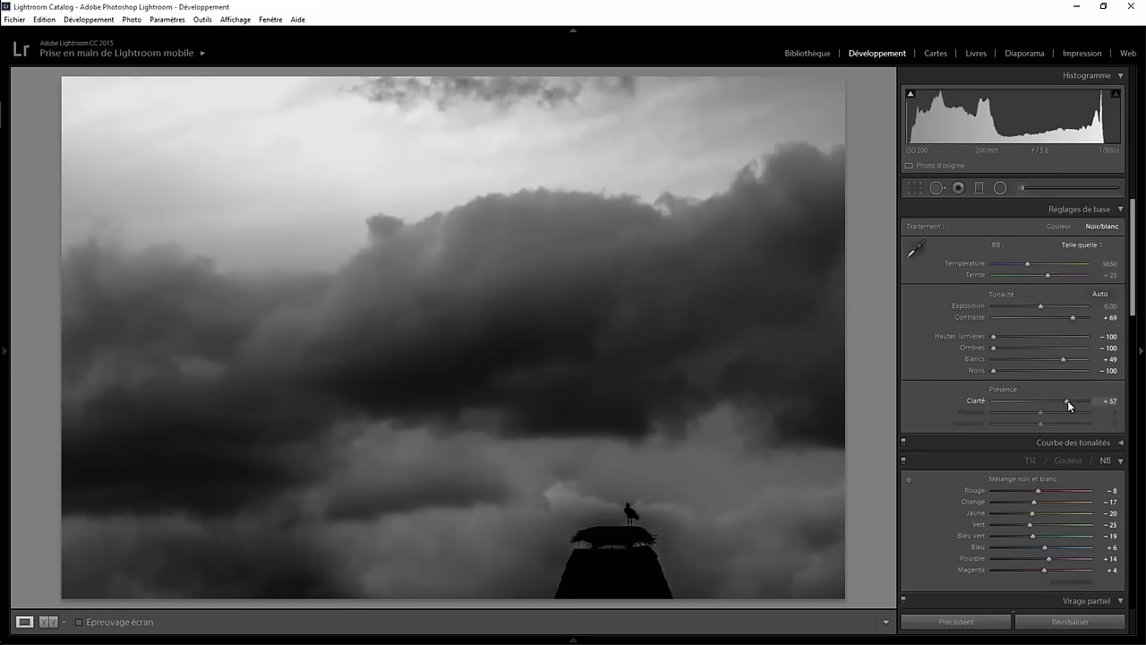
pyautogui.click(618, 528)
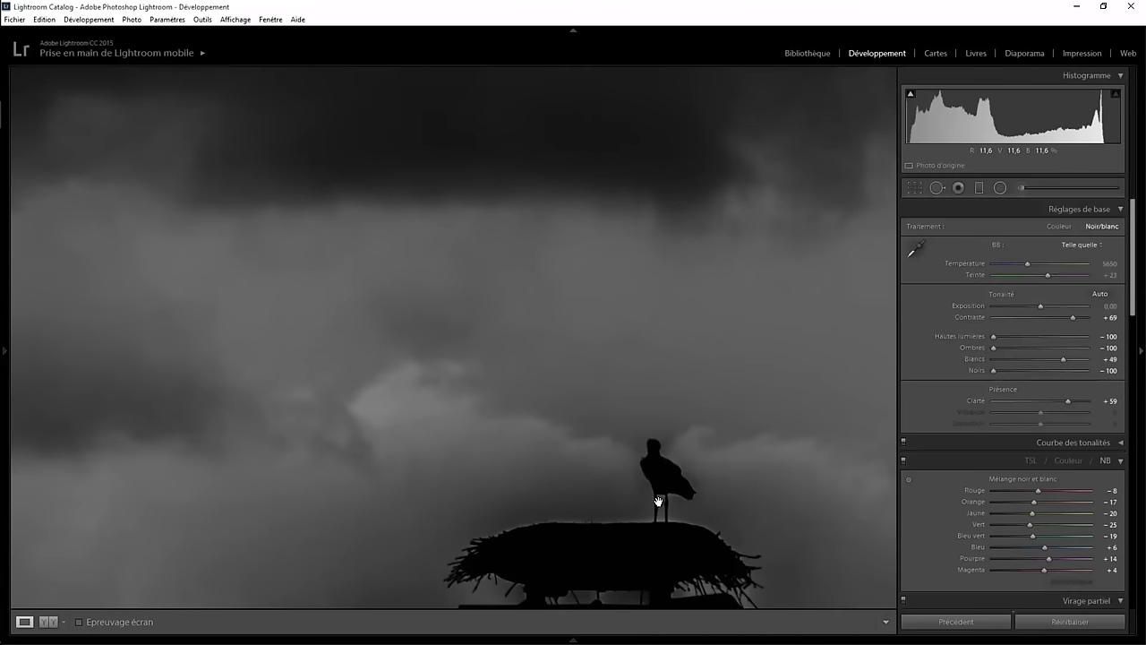
pyautogui.click(636, 503)
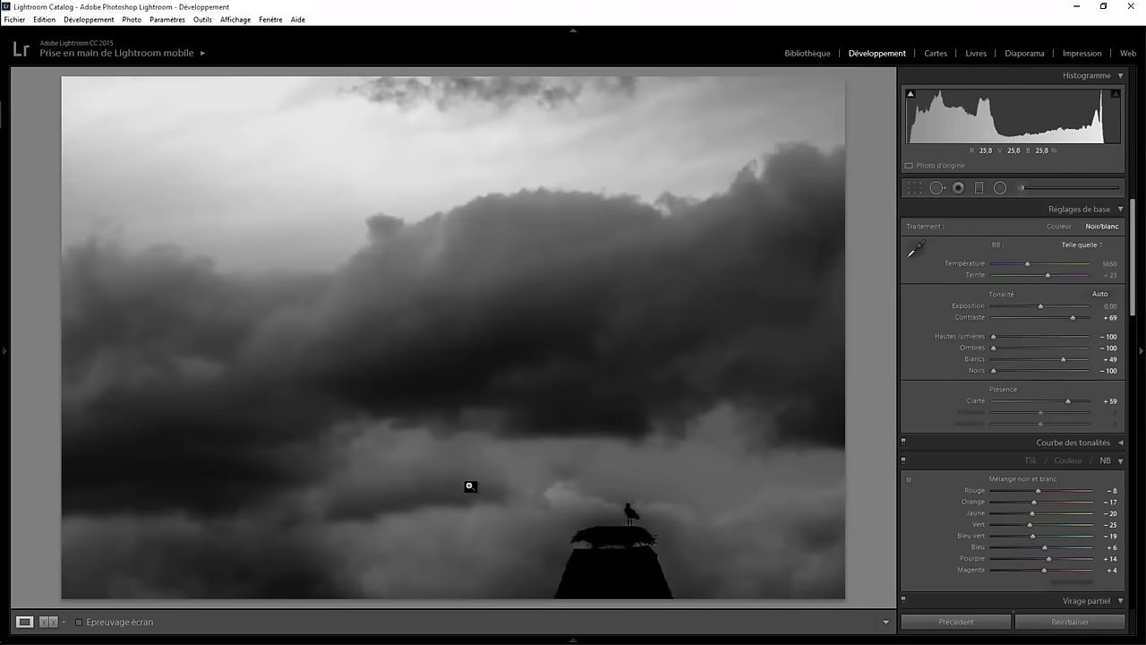
# - Draw a wide elliptical radial filter across the lower sky near the chimney
pyautogui.click(1000, 187)
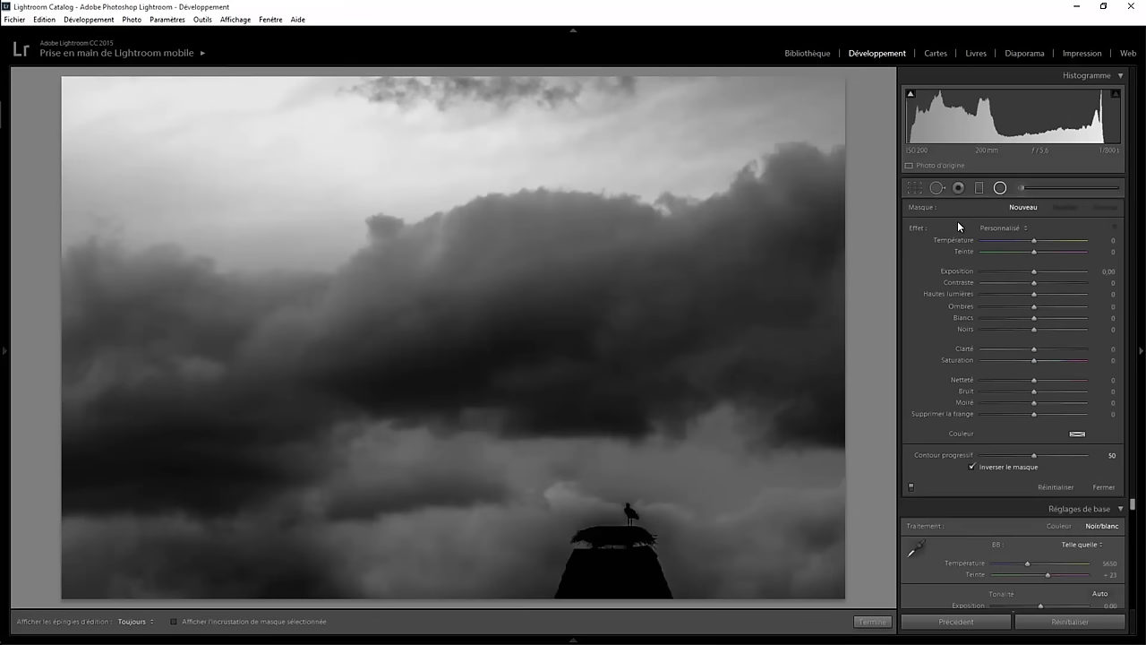
pyautogui.moveTo(482, 529); pyautogui.dragTo(851, 537)
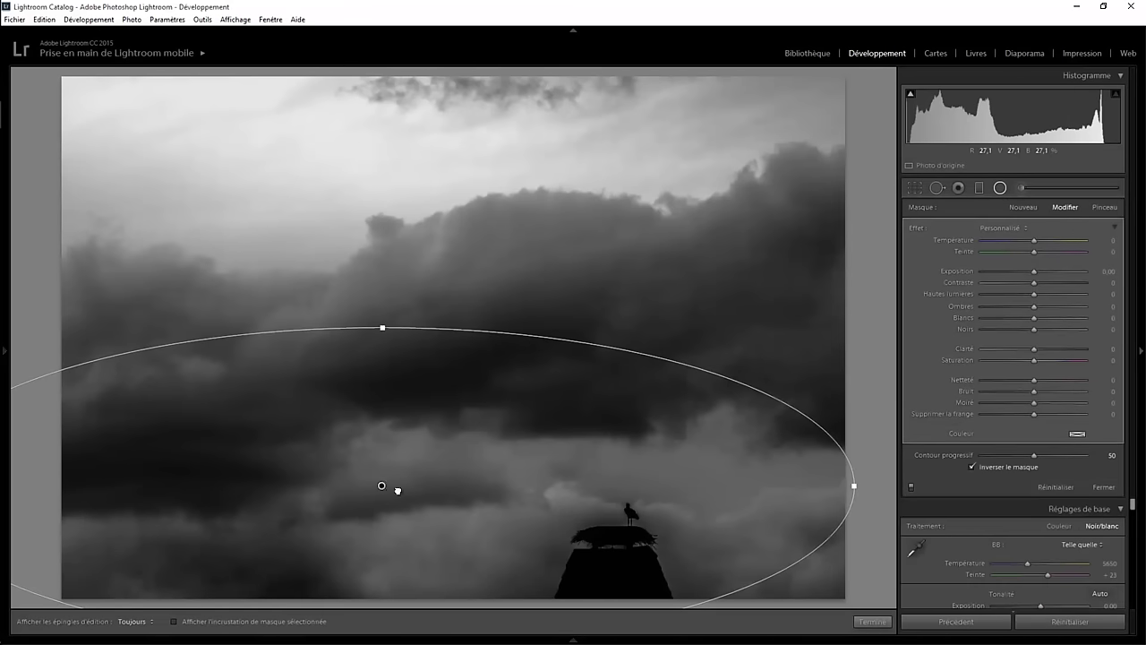
pyautogui.moveTo(397, 489); pyautogui.dragTo(473, 548)
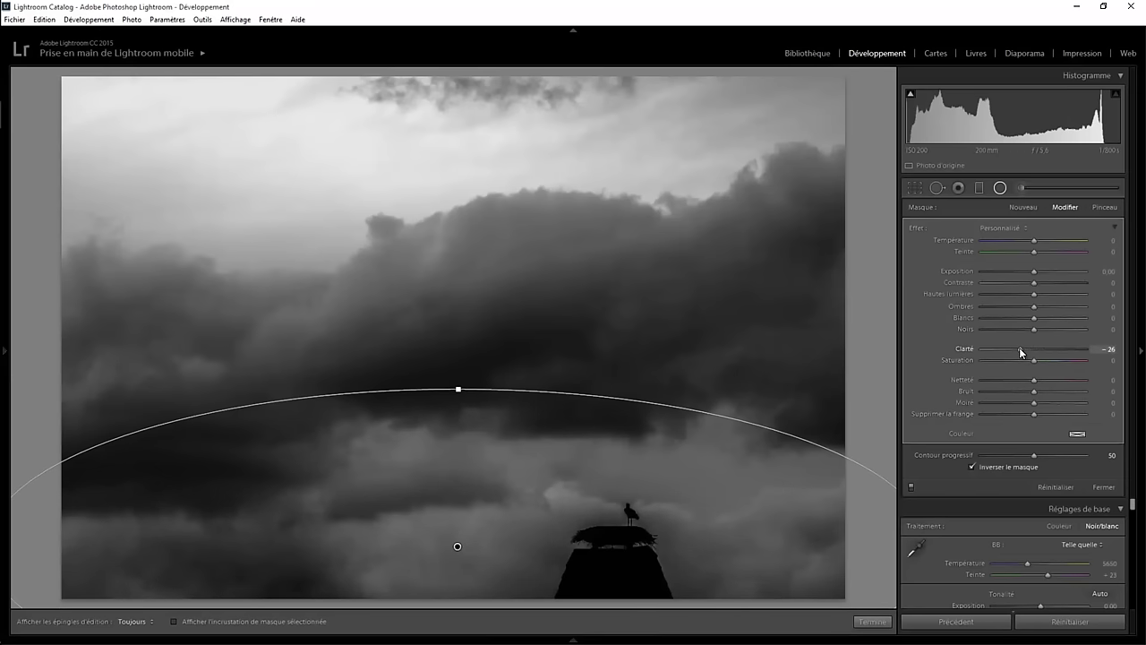
# - Give the radial filter Clarity −100, Shadows +29 and Contrast −18, then finish it
pyautogui.moveTo(1020, 349); pyautogui.dragTo(992, 349)
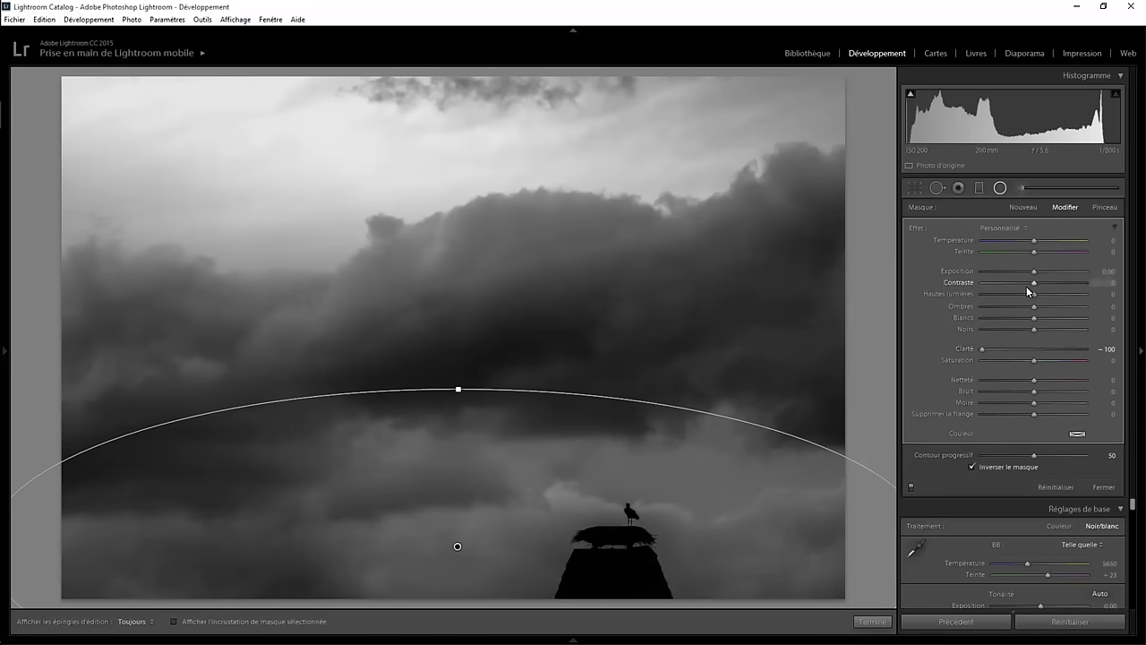
pyautogui.moveTo(1005, 288); pyautogui.dragTo(975, 287)
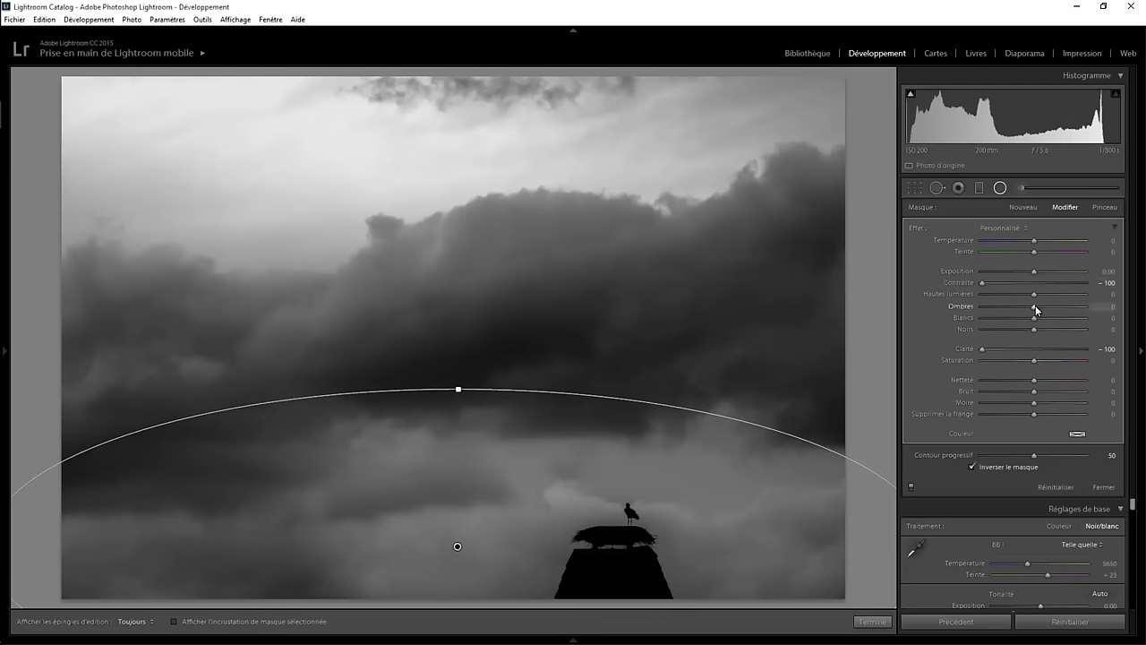
pyautogui.moveTo(1039, 311); pyautogui.dragTo(1052, 295)
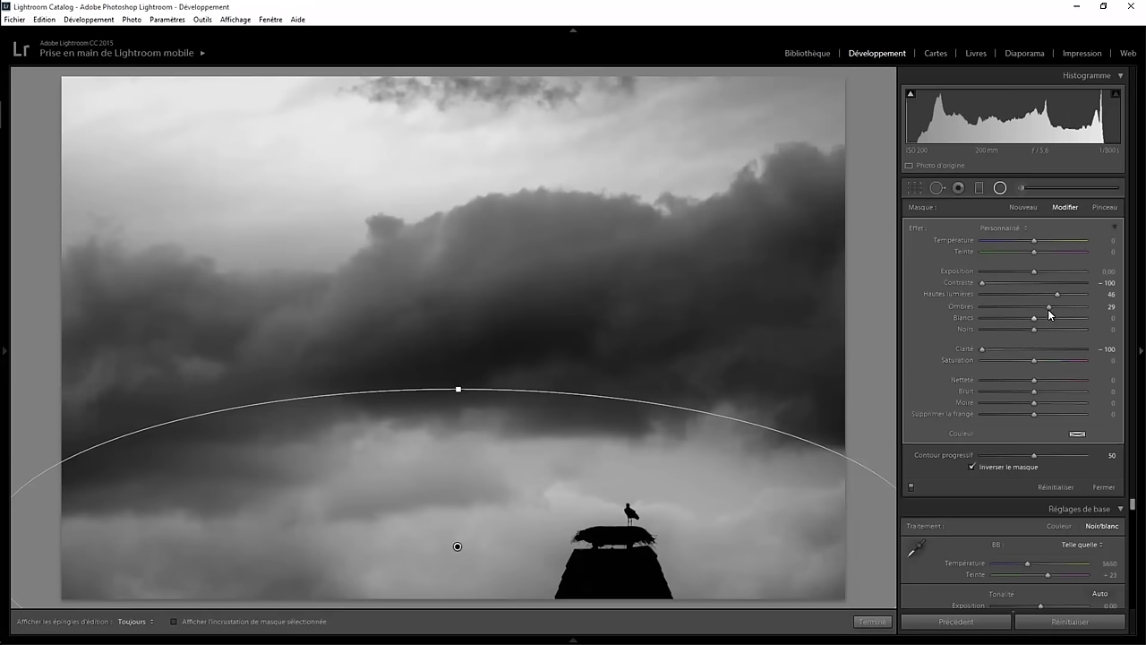
pyautogui.moveTo(983, 282); pyautogui.dragTo(994, 282)
pyautogui.moveTo(996, 283); pyautogui.dragTo(1032, 283)
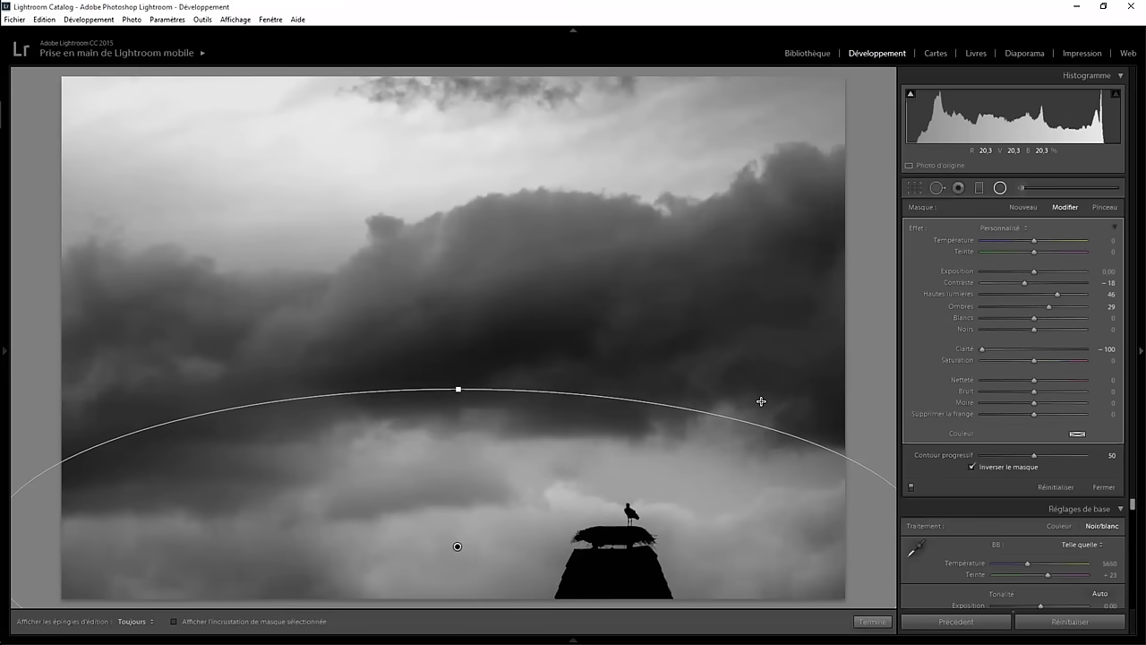
pyautogui.click(883, 621)
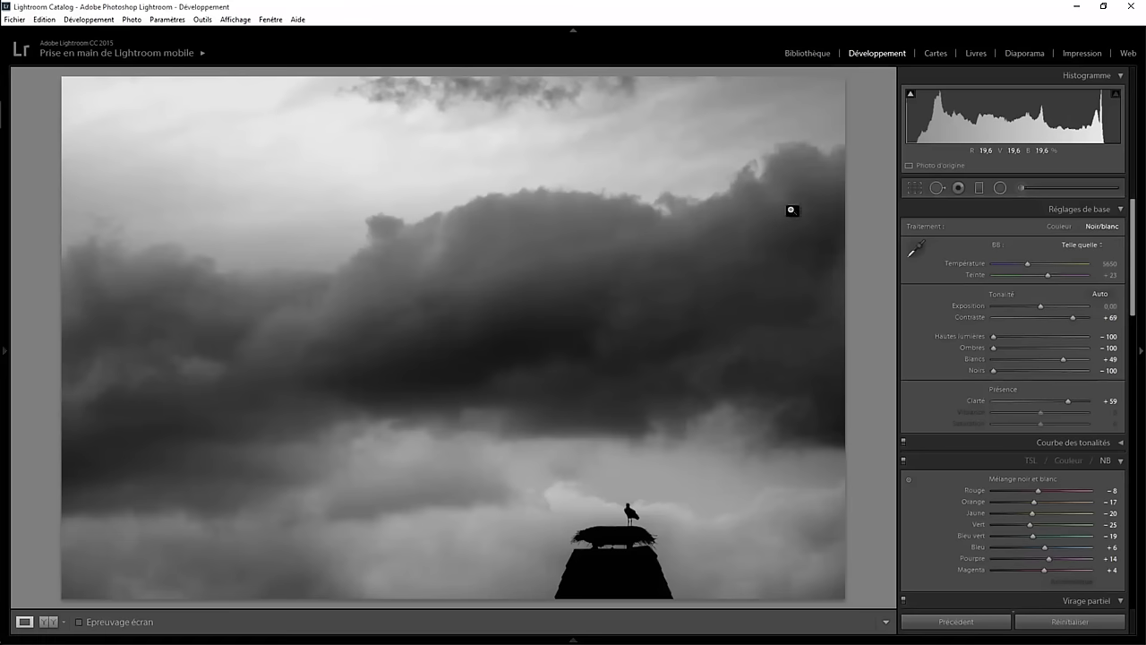
# - Crop the photo to a 2 x 3 ratio, pulling the top-left corner inward
pyautogui.click(915, 188)
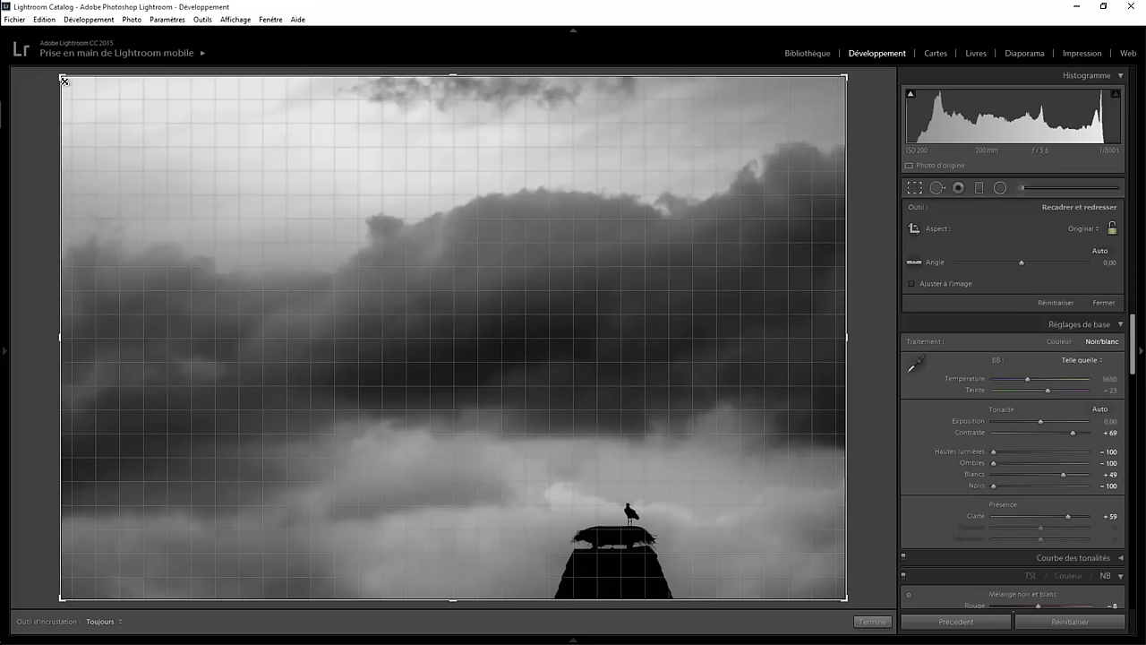
pyautogui.moveTo(64, 81); pyautogui.dragTo(90, 106)
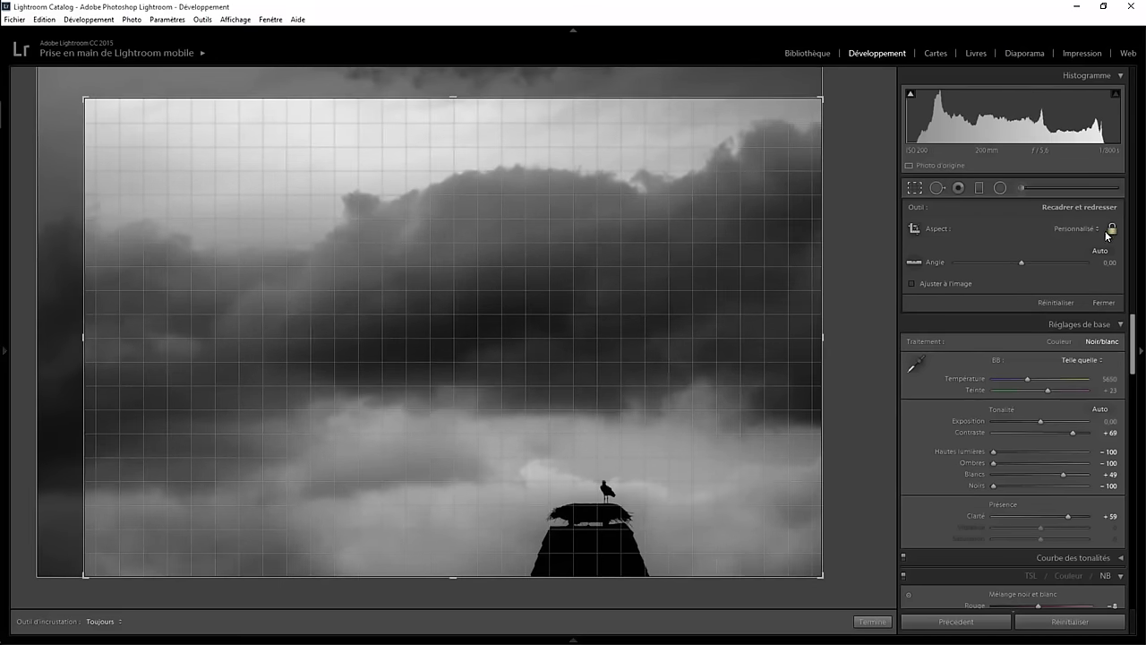
pyautogui.click(1075, 228)
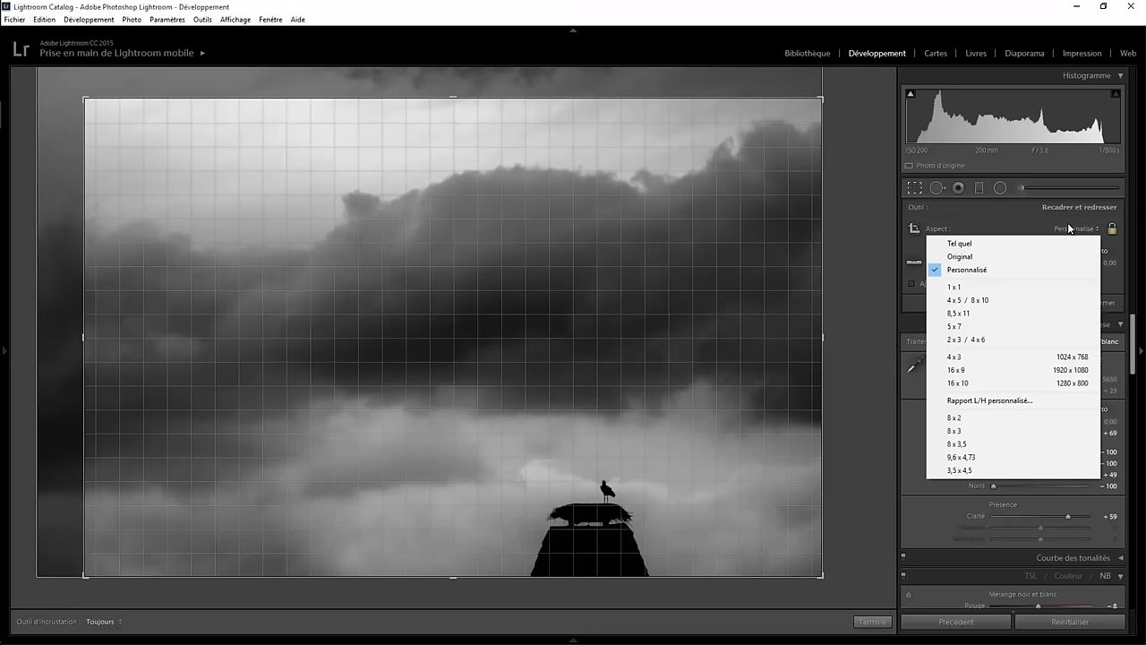
pyautogui.click(958, 345)
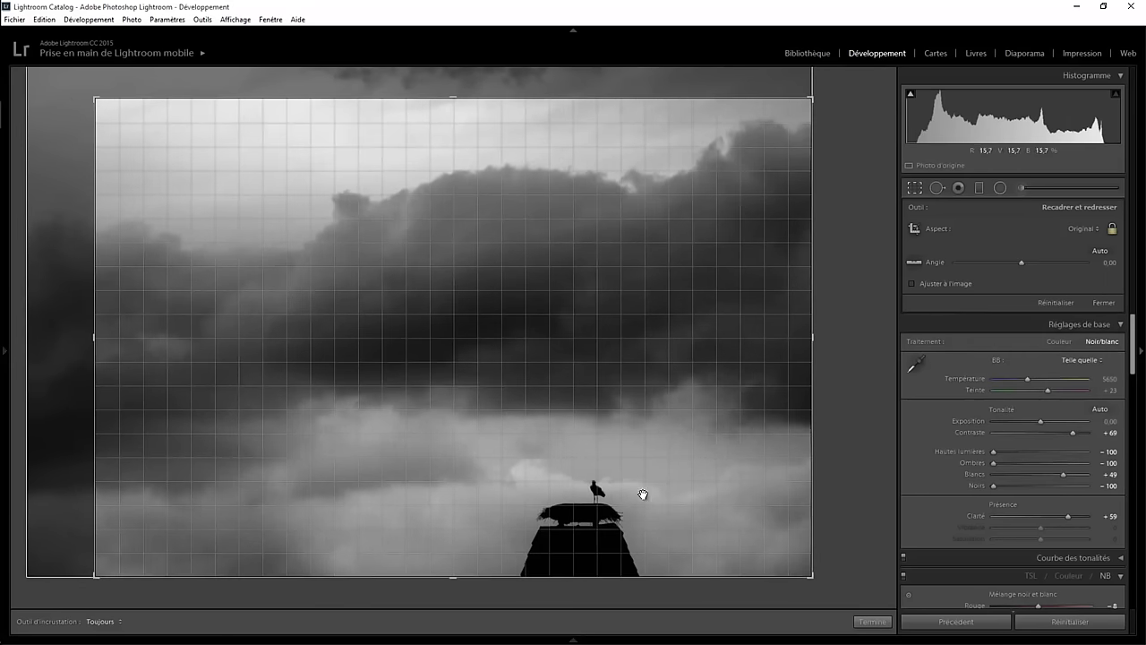
pyautogui.click(873, 621)
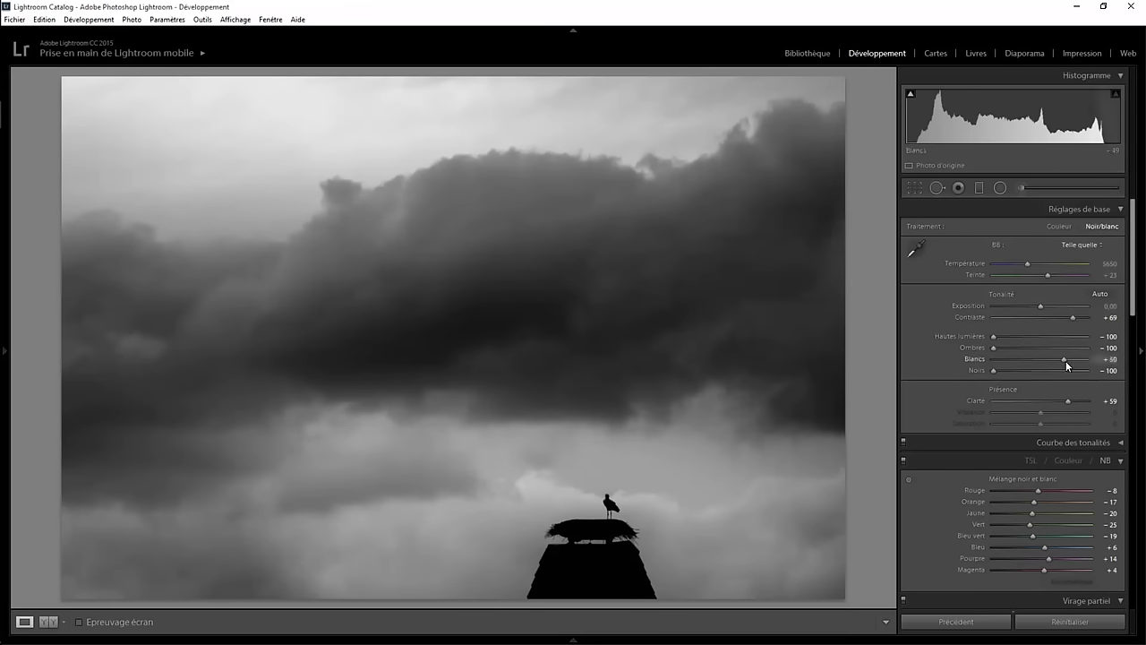
# - Raise Whites to +57 and set the tone curve's Darks to −15 and Shadows to −12
pyautogui.moveTo(1066, 361); pyautogui.dragTo(1067, 361)
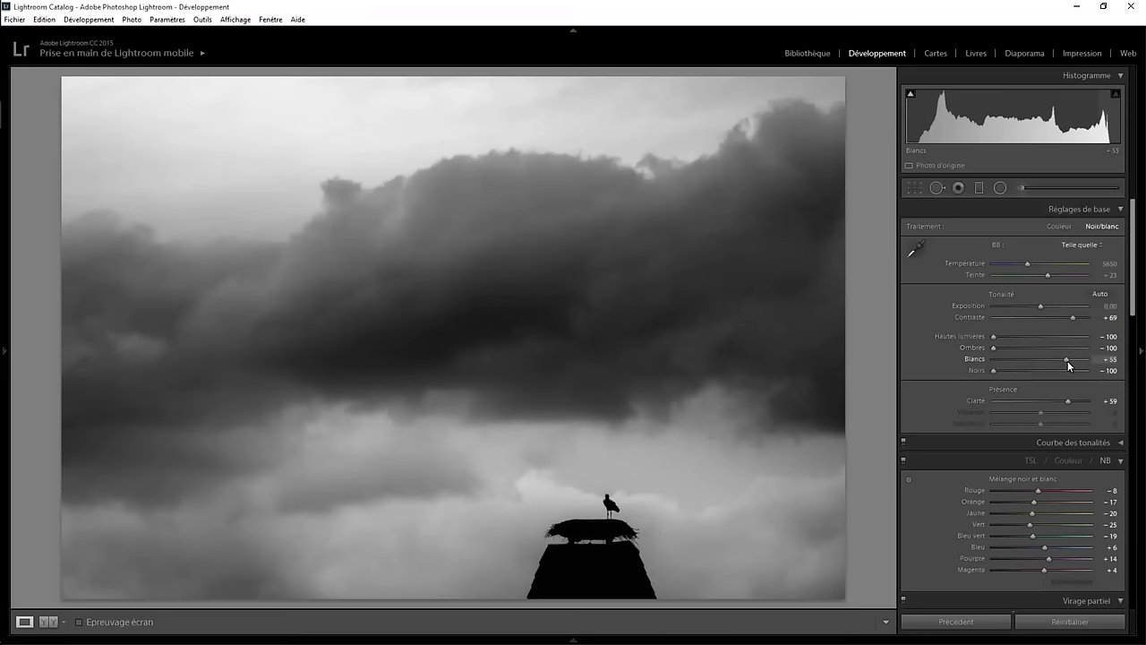
pyautogui.moveTo(1069, 365); pyautogui.dragTo(1070, 365)
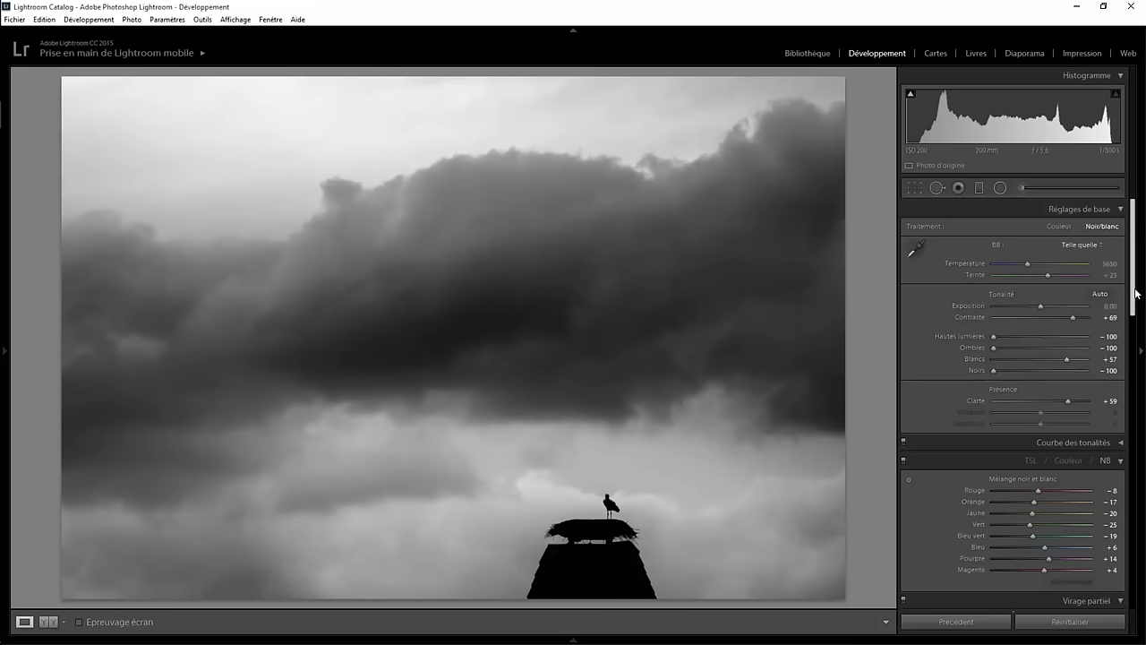
pyautogui.click(1119, 443)
pyautogui.moveTo(1135, 312); pyautogui.dragTo(1134, 343)
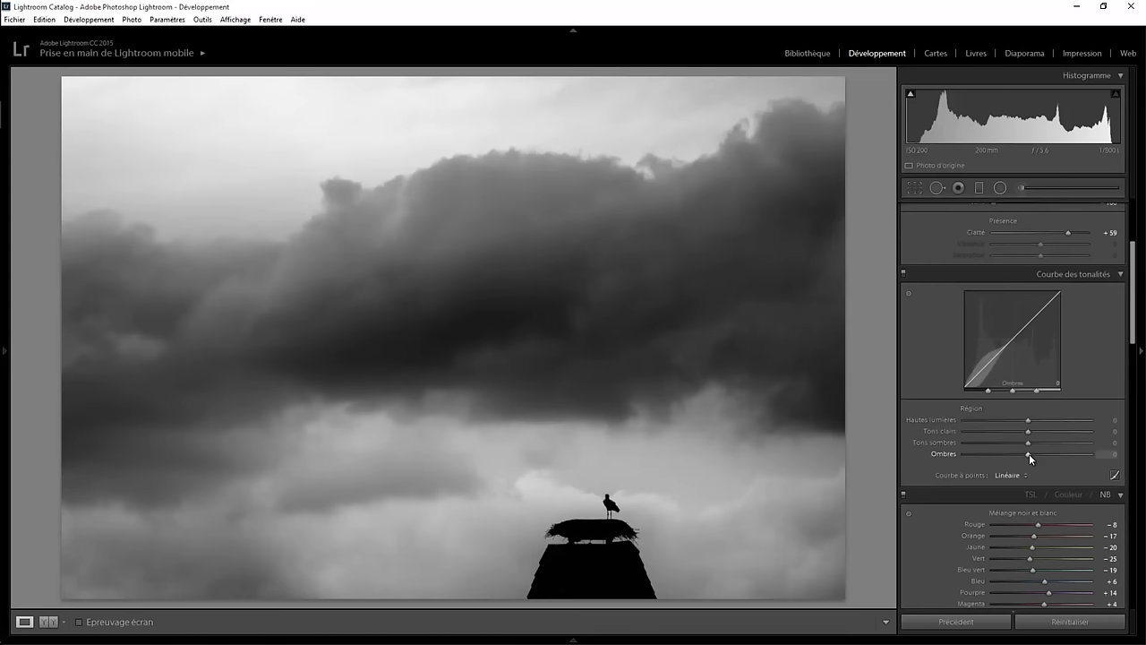
pyautogui.moveTo(1028, 453)
pyautogui.mouseDown()
pyautogui.moveTo(1009, 453)
pyautogui.moveTo(1028, 454)
pyautogui.moveTo(1029, 442)
pyautogui.moveTo(1019, 446)
pyautogui.mouseUp()
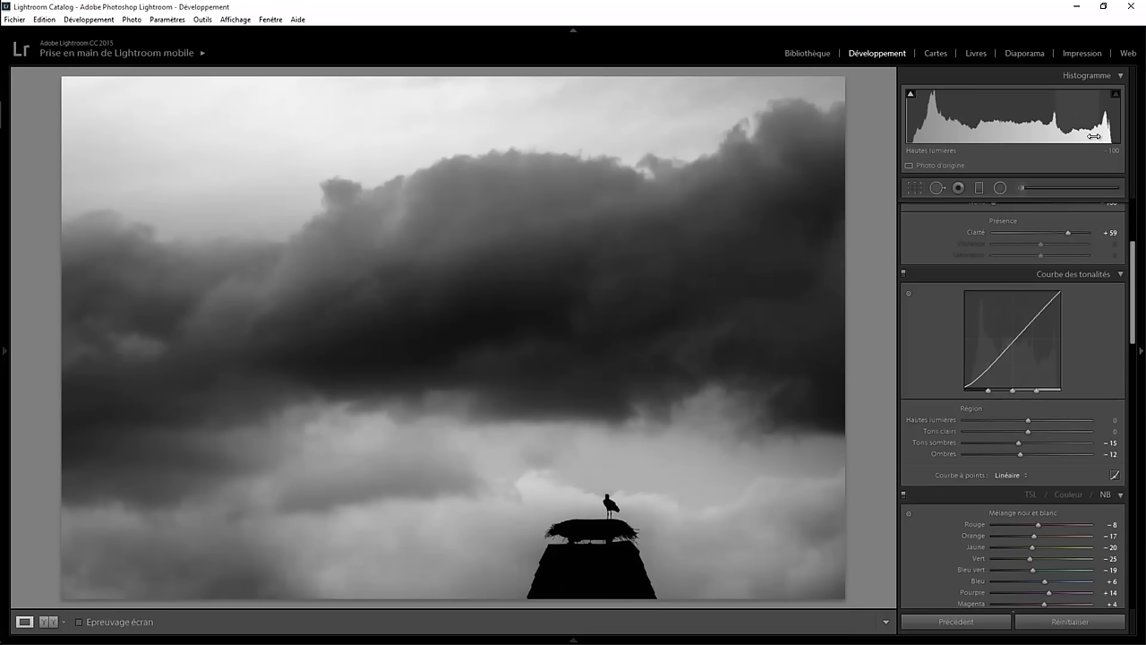
# - Preview black clipping, then raise Whites to about +66
pyautogui.moveTo(1136, 267); pyautogui.dragTo(1136, 225)
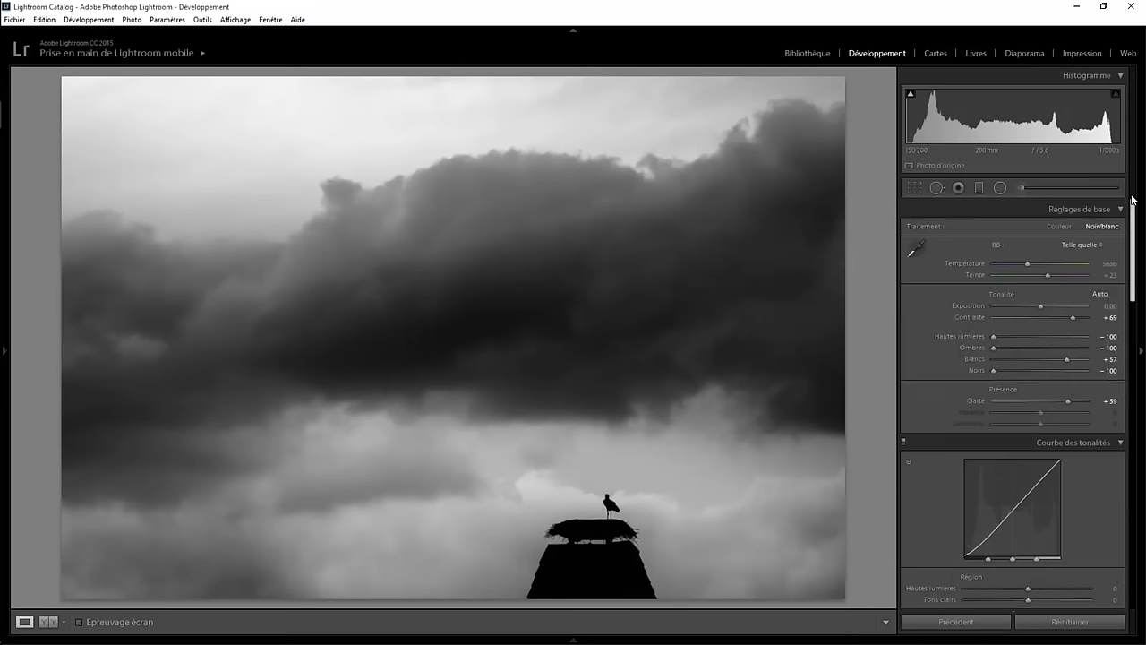
pyautogui.click(910, 93)
pyautogui.moveTo(1062, 96); pyautogui.dragTo(1120, 101)
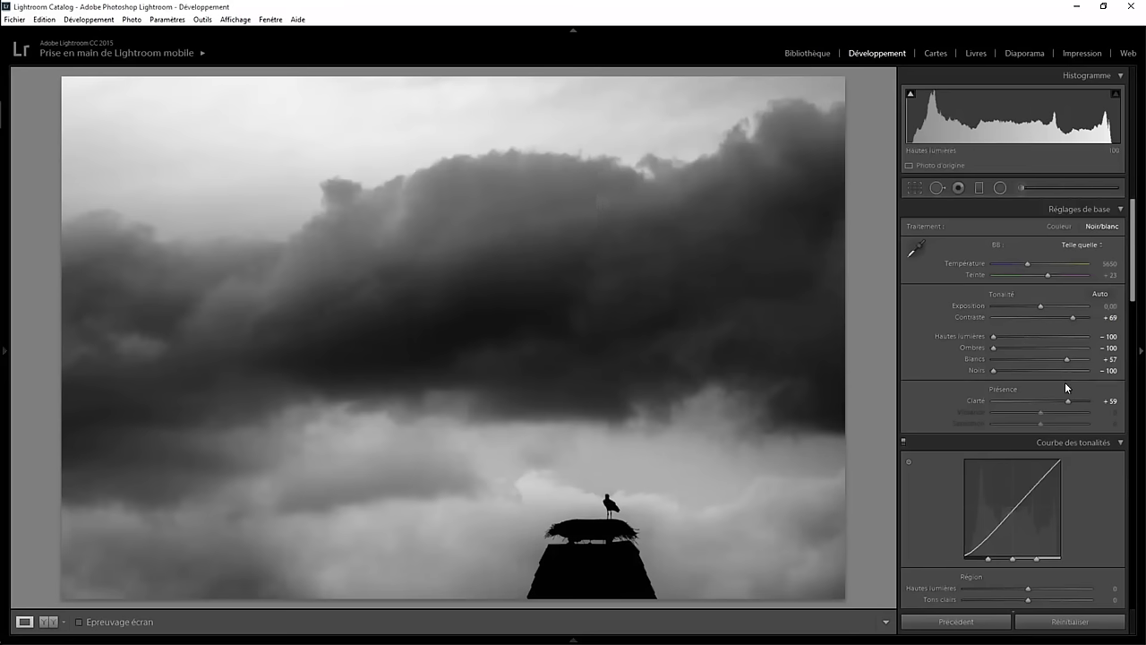
pyautogui.click(1069, 359)
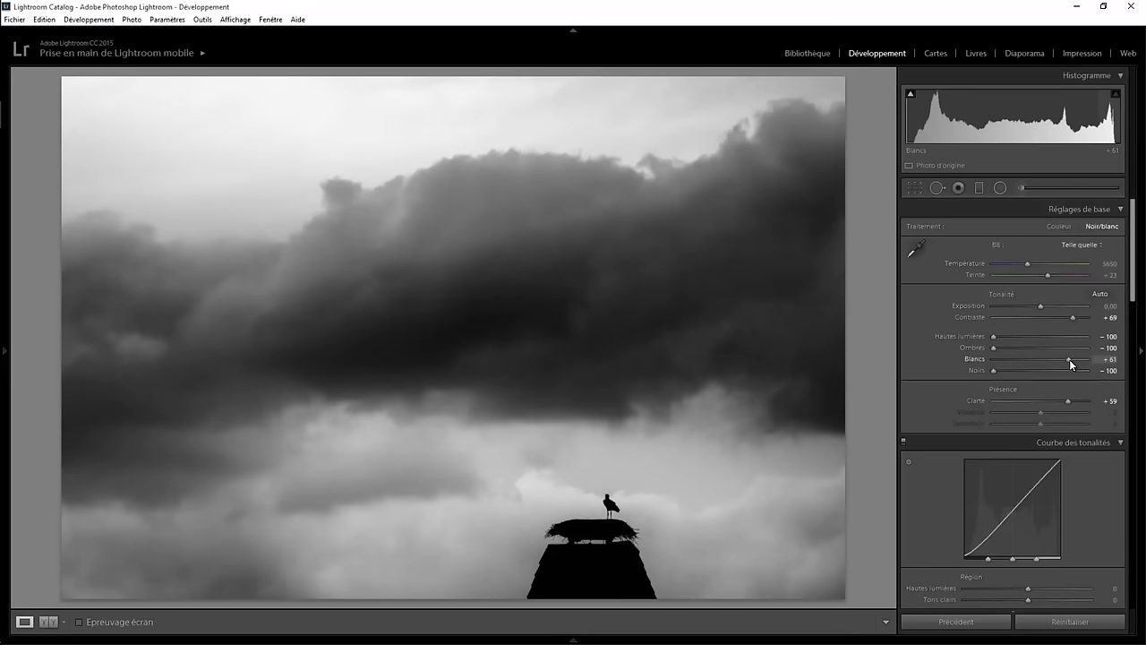
pyautogui.moveTo(1072, 359); pyautogui.dragTo(1074, 359)
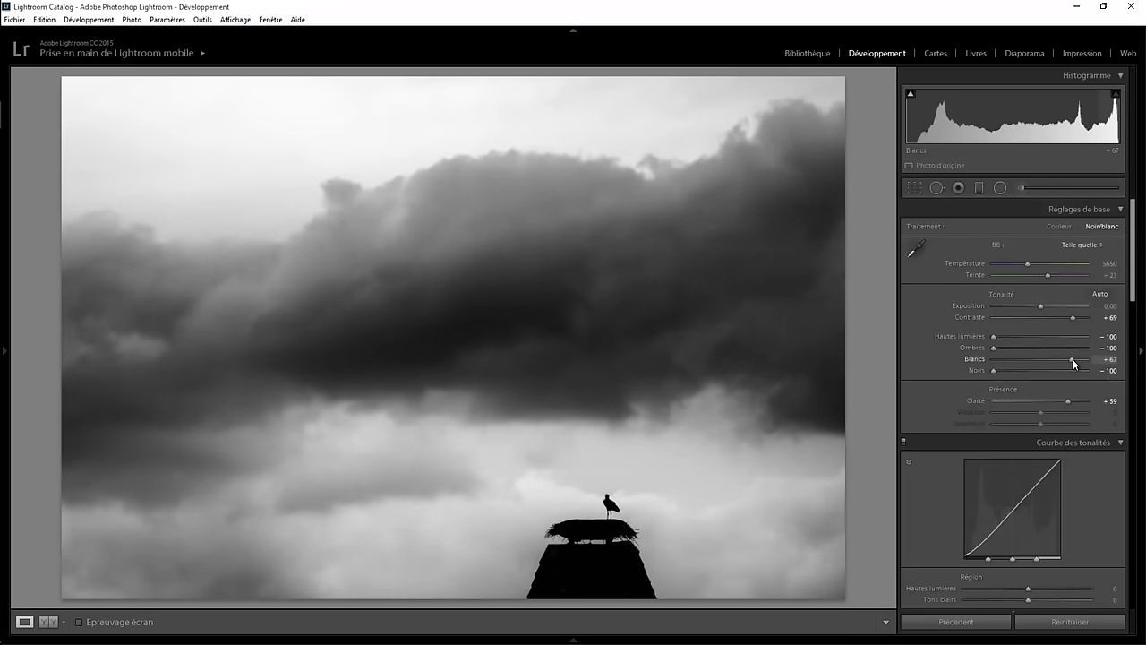
pyautogui.moveTo(1072, 360); pyautogui.dragTo(1074, 361)
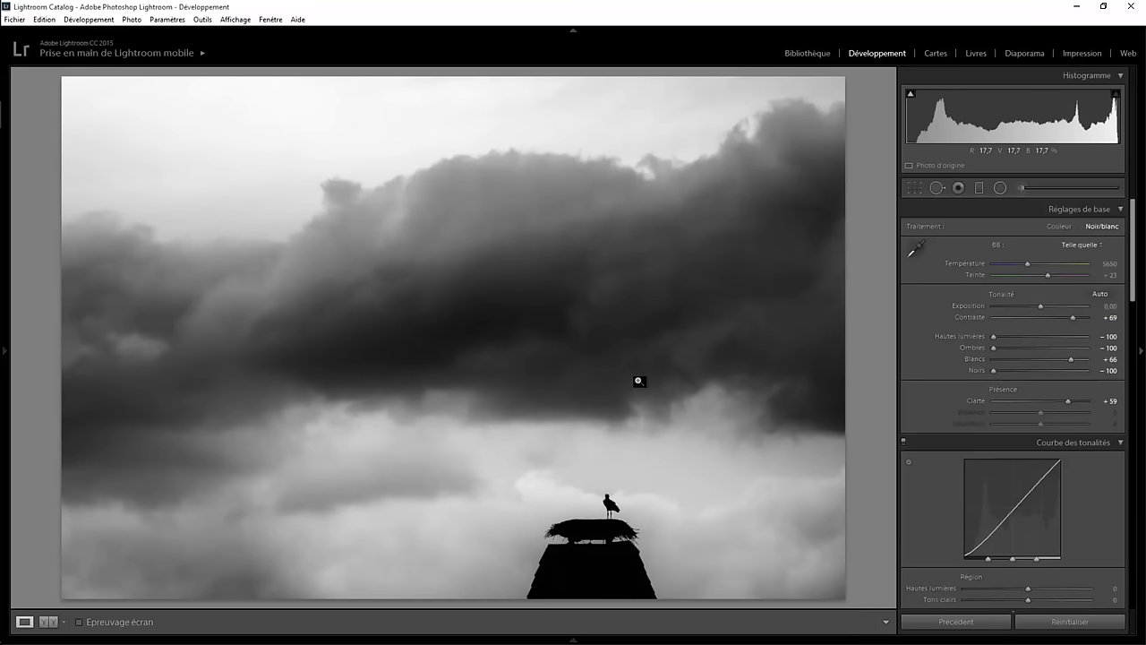